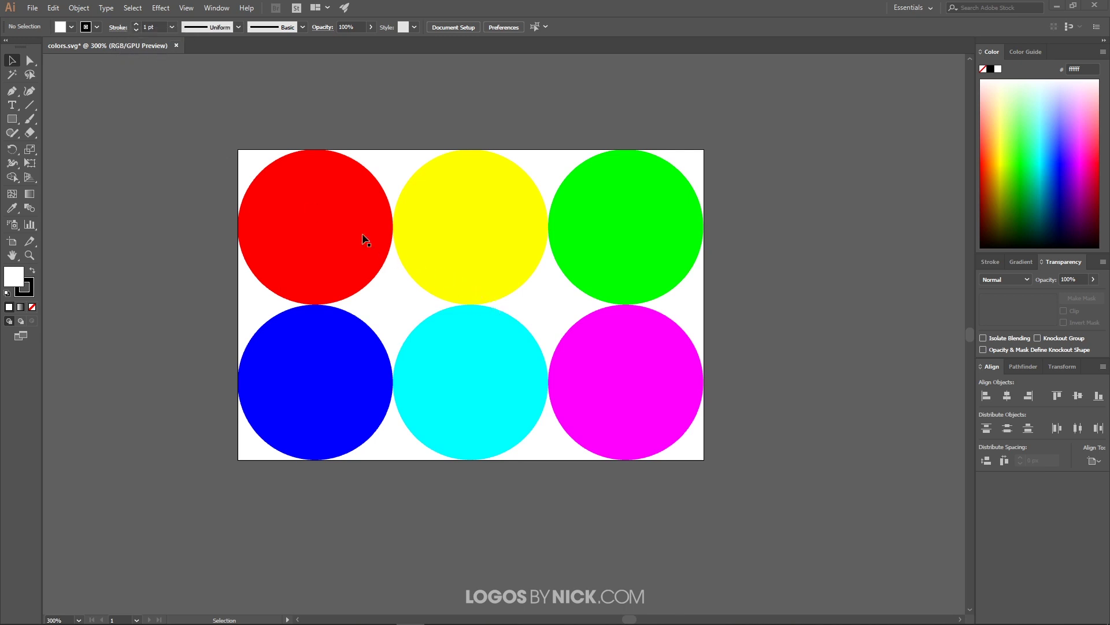
# Step: Switch the document color mode from RGB to CMYK Color via the File menu
pyautogui.click(31, 11)
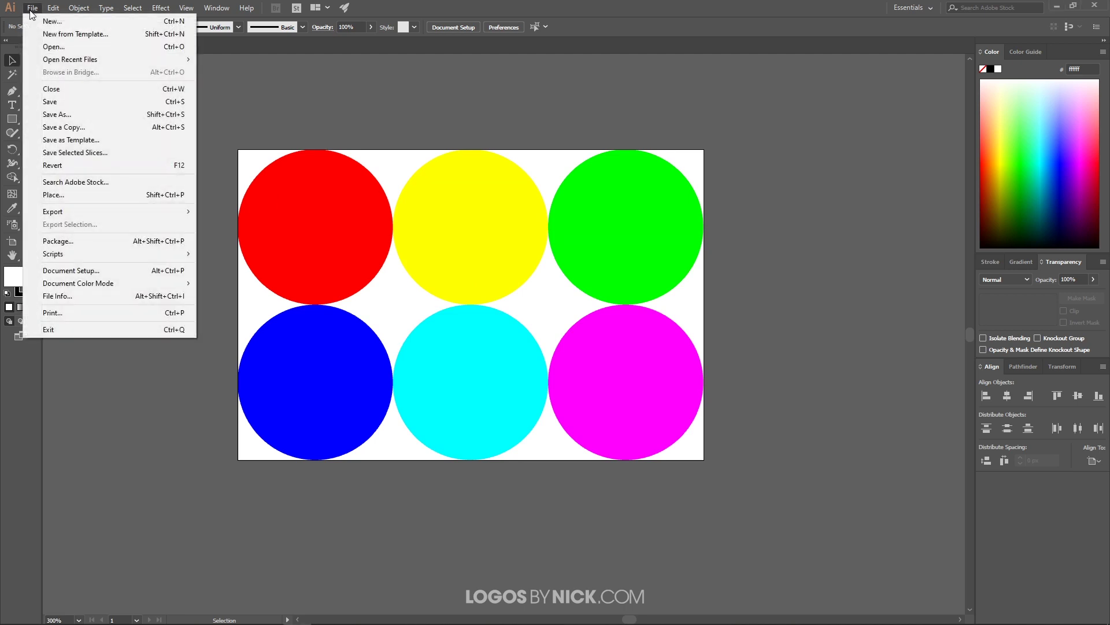
pyautogui.moveTo(139, 284)
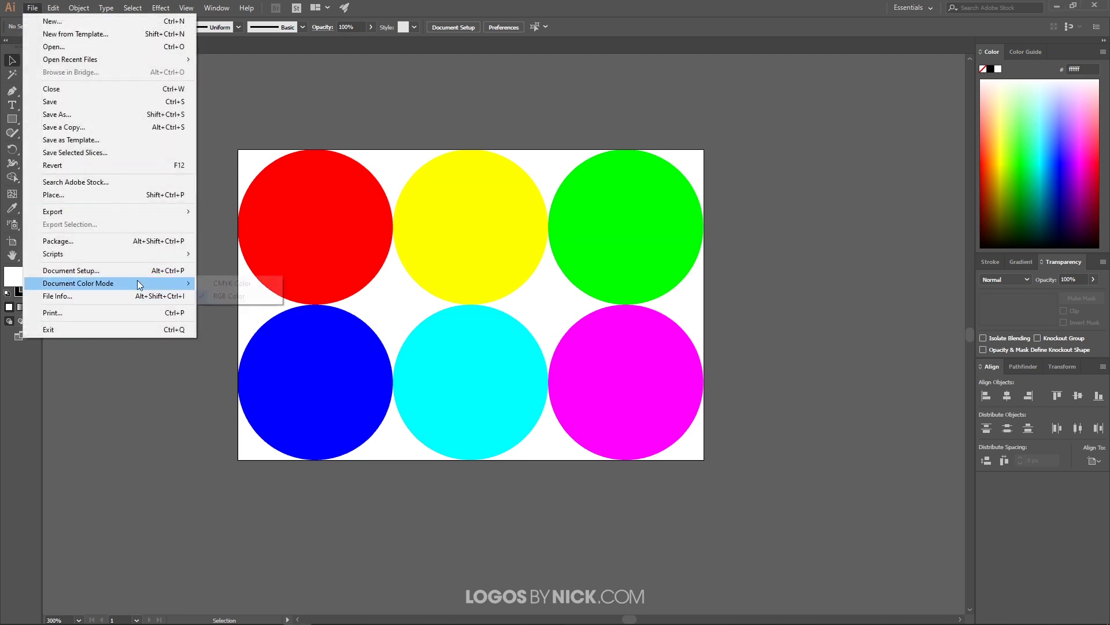
pyautogui.click(233, 283)
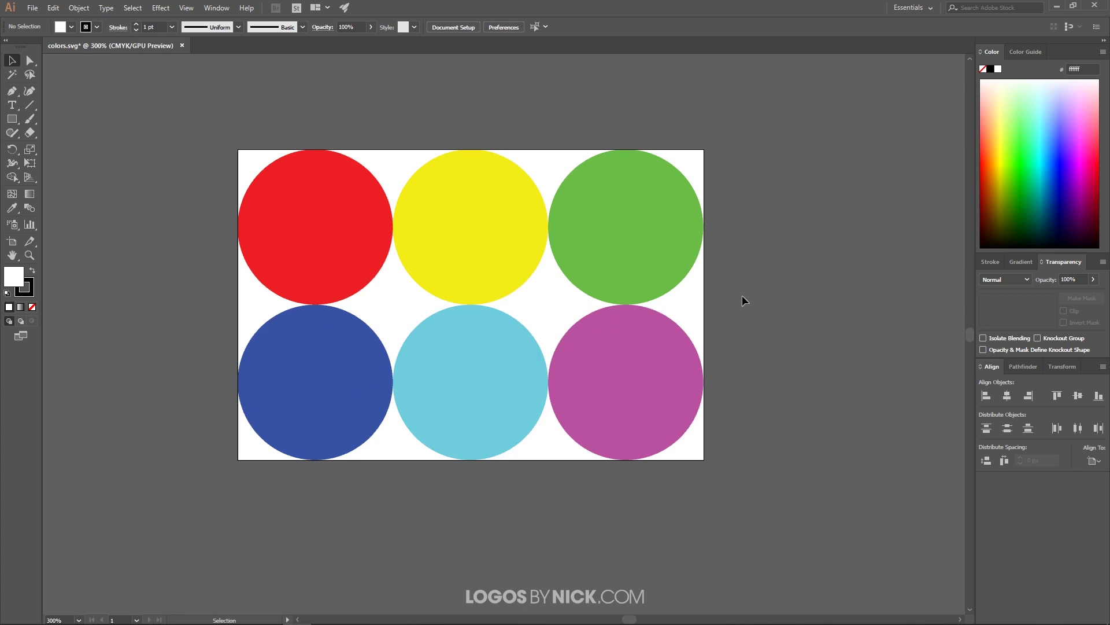
pyautogui.hotkey('ctrl', 'z')
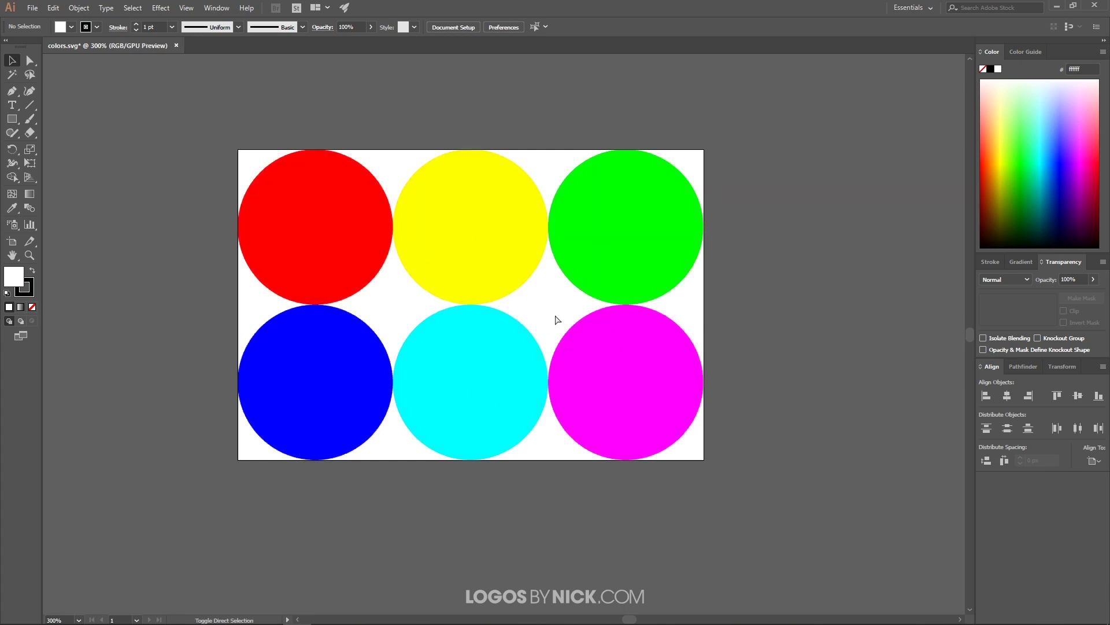
pyautogui.hotkey('ctrl', 'shift', 'z')
pyautogui.hotkey('ctrl', 'z')
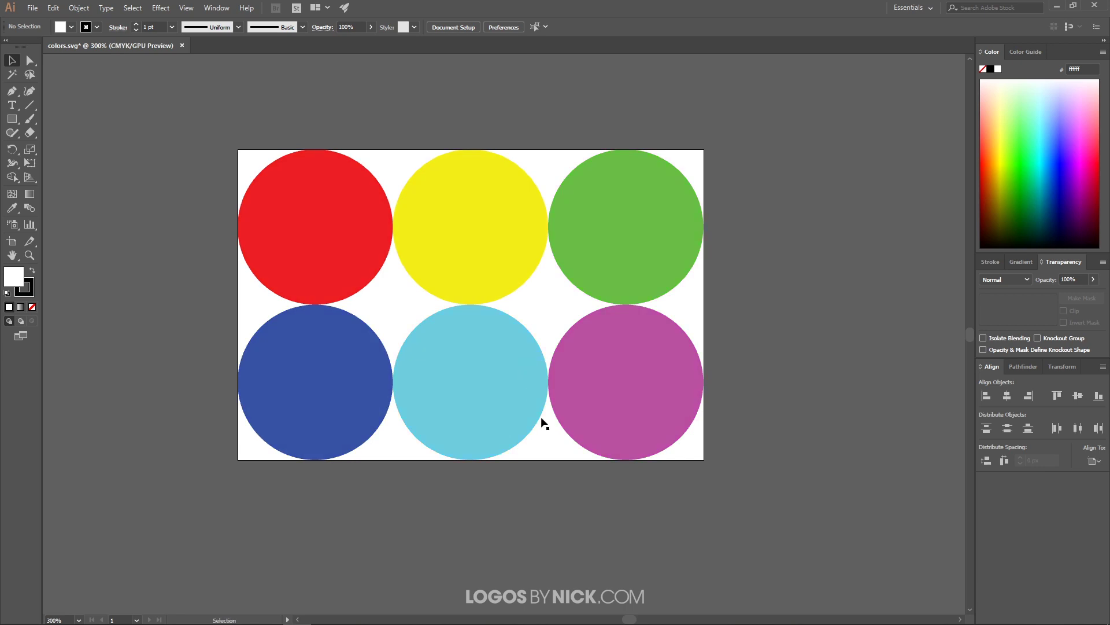
# Step: Click through the red, yellow, green and magenta circles, then select the cyan circle
pyautogui.click(347, 207)
pyautogui.click(506, 228)
pyautogui.click(629, 236)
pyautogui.click(633, 404)
pyautogui.click(465, 374)
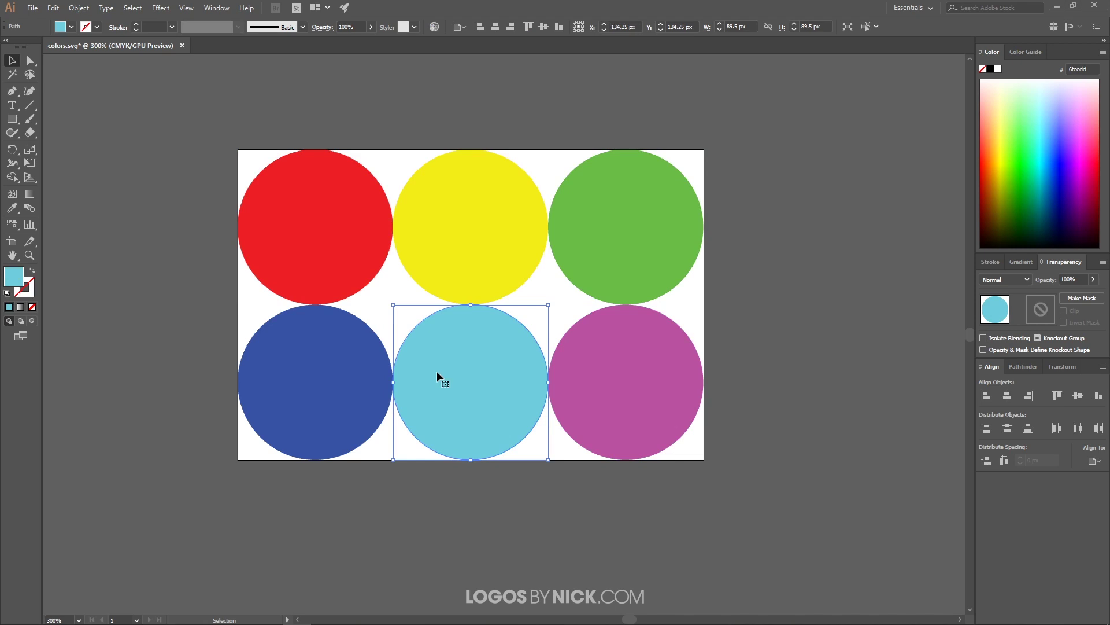
pyautogui.click(723, 369)
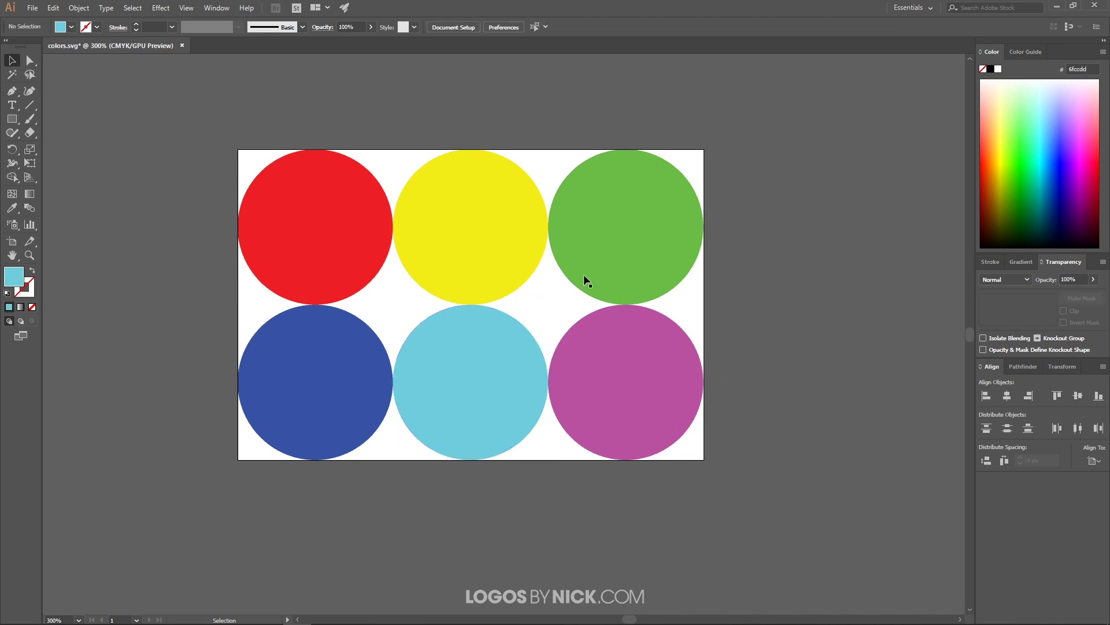
pyautogui.click(516, 358)
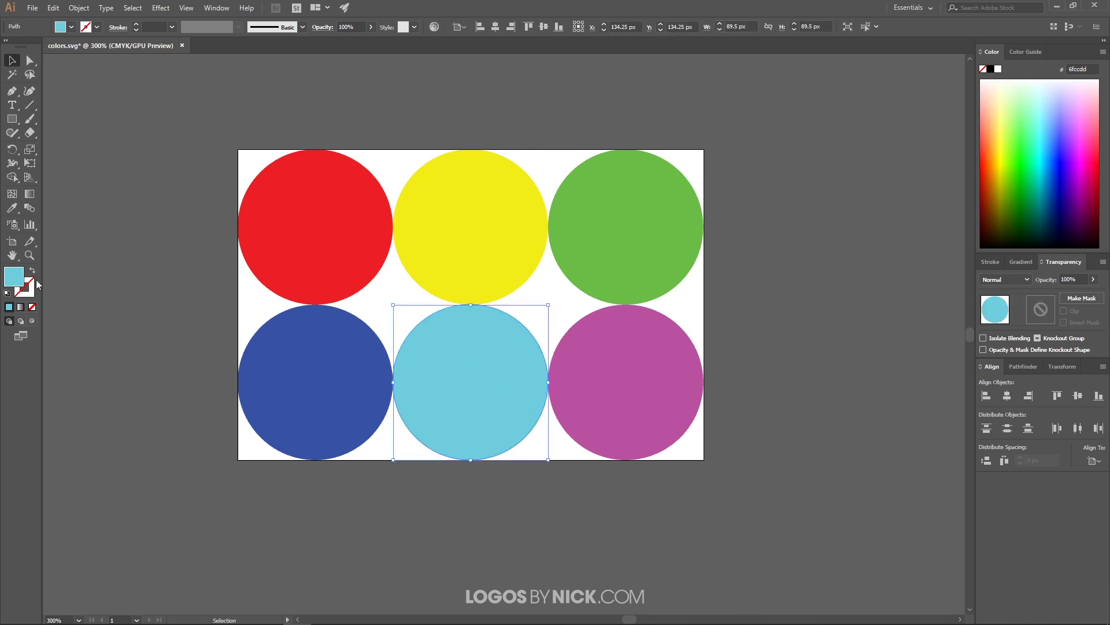
# Step: Push the cyan fill to full saturation and snap it to the printable 00ccff
pyautogui.doubleClick(14, 276)
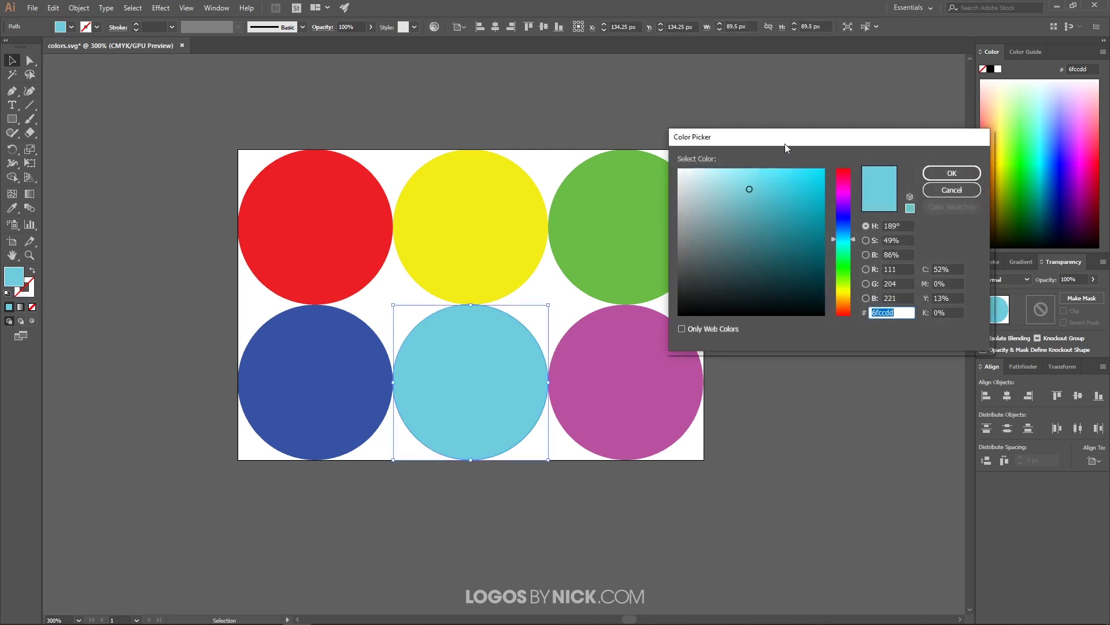
pyautogui.moveTo(786, 143); pyautogui.dragTo(756, 159)
pyautogui.click(723, 219)
pyautogui.moveTo(723, 219); pyautogui.dragTo(796, 189)
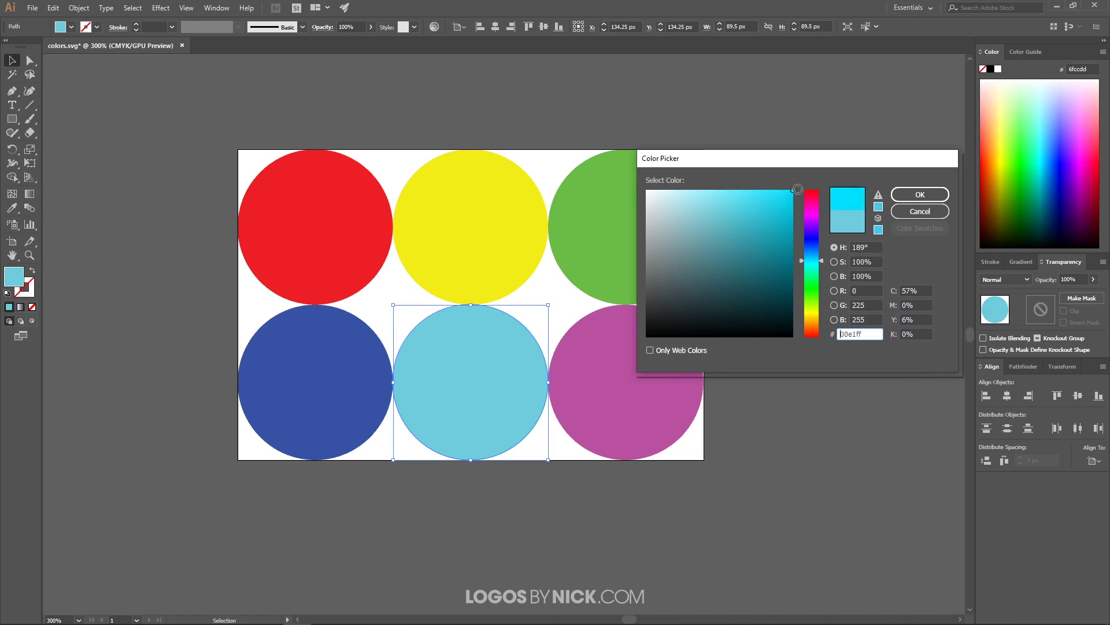
pyautogui.click(878, 195)
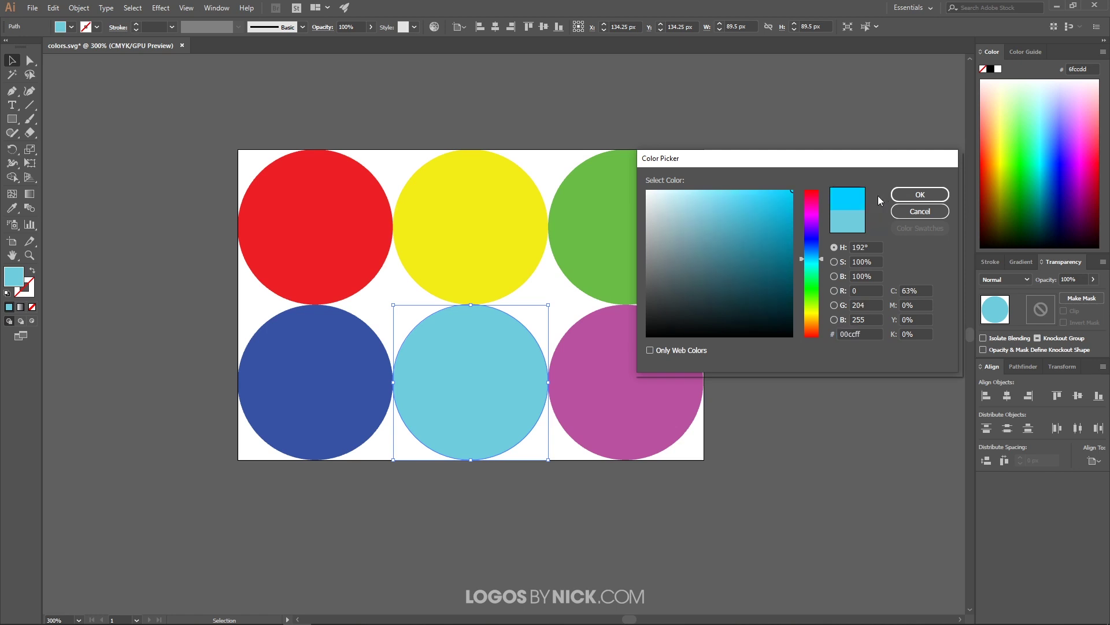
pyautogui.click(934, 198)
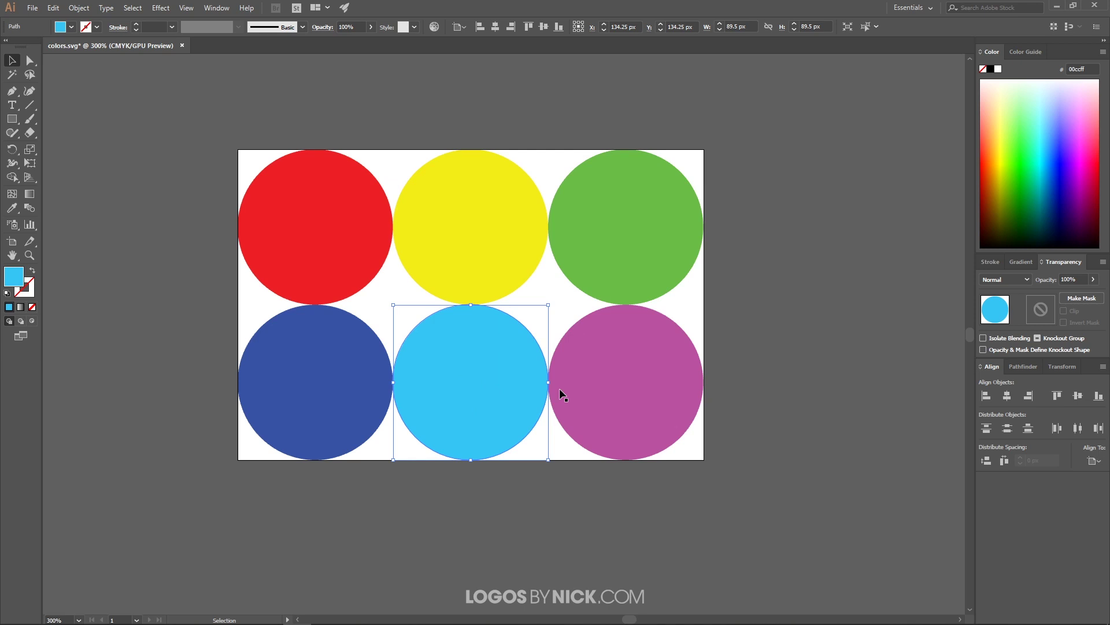
# Step: Give the magenta circle a fully saturated, gamut-corrected ff00cc fill and recheck it
pyautogui.click(632, 336)
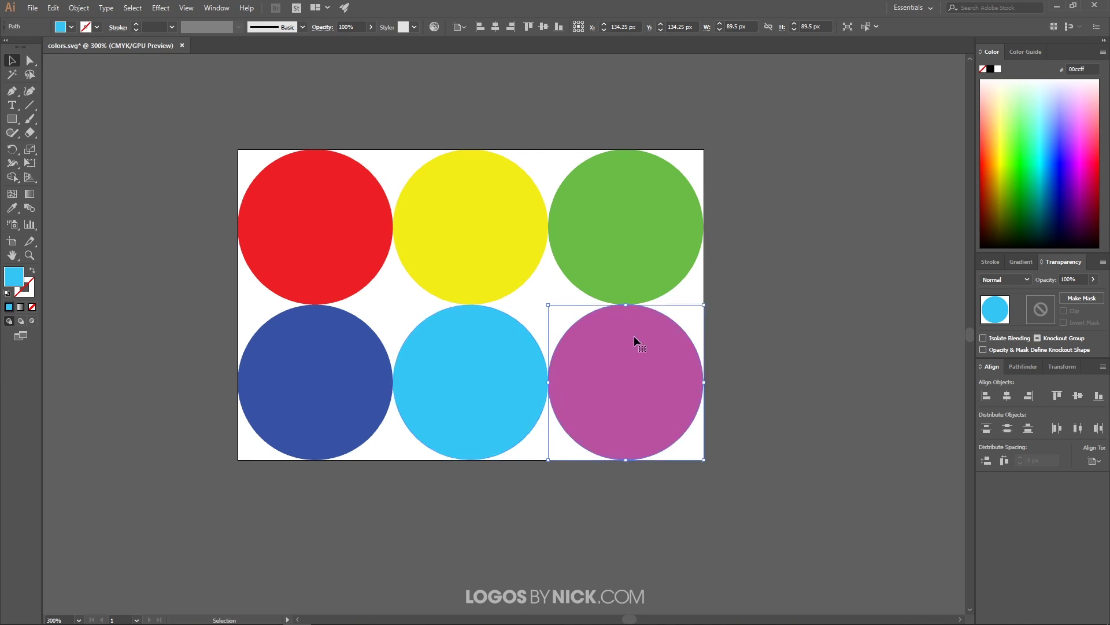
pyautogui.doubleClick(28, 282)
pyautogui.moveTo(756, 218); pyautogui.dragTo(808, 188)
pyautogui.click(879, 197)
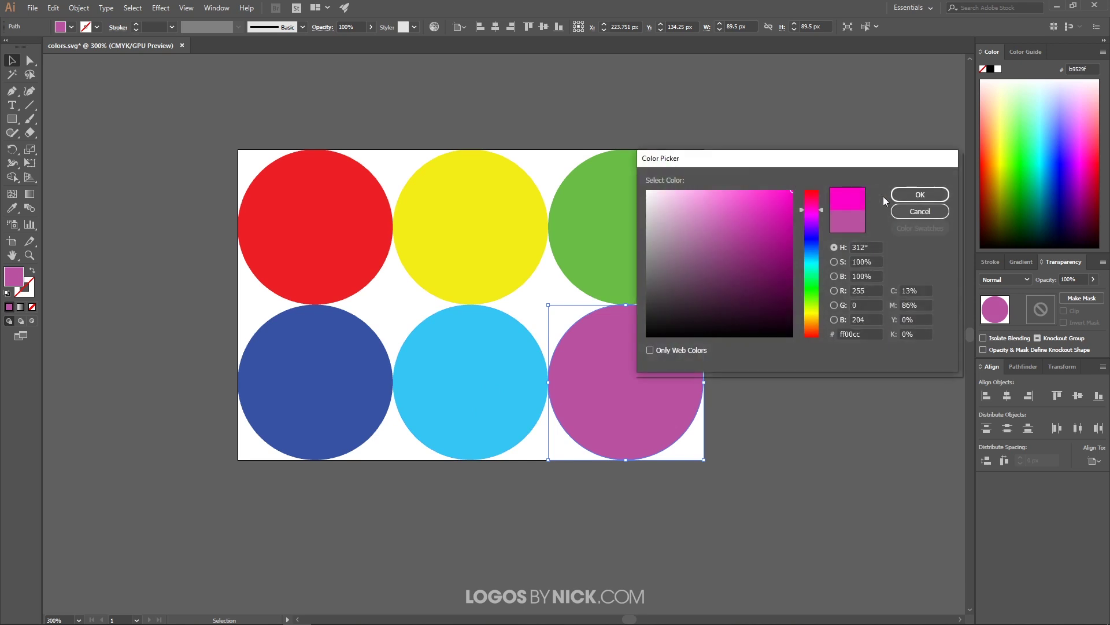
pyautogui.click(930, 201)
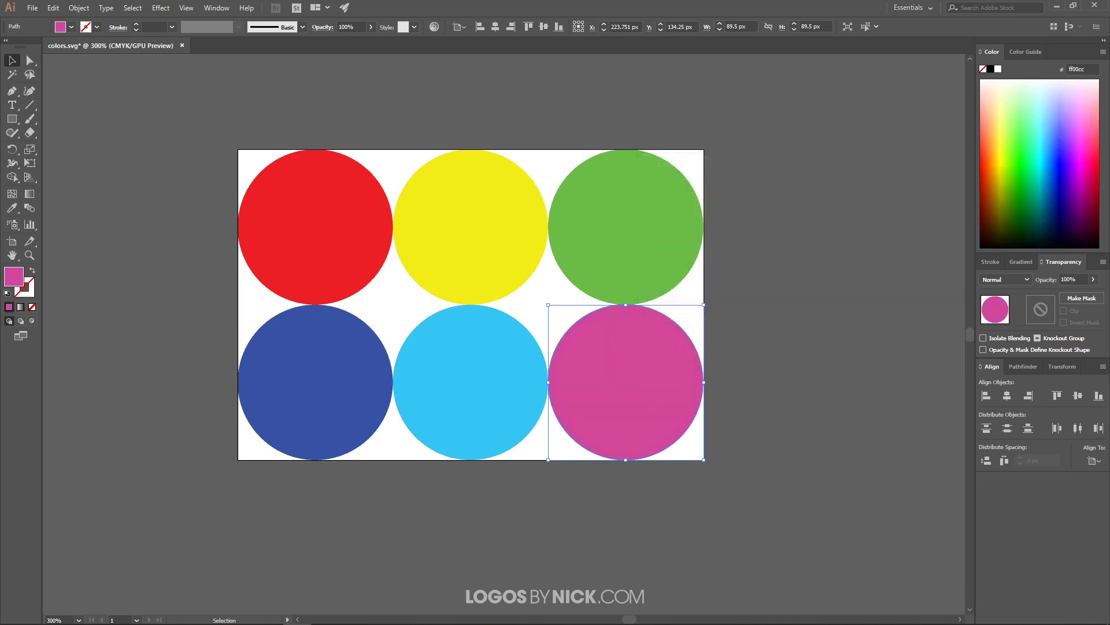
pyautogui.doubleClick(18, 276)
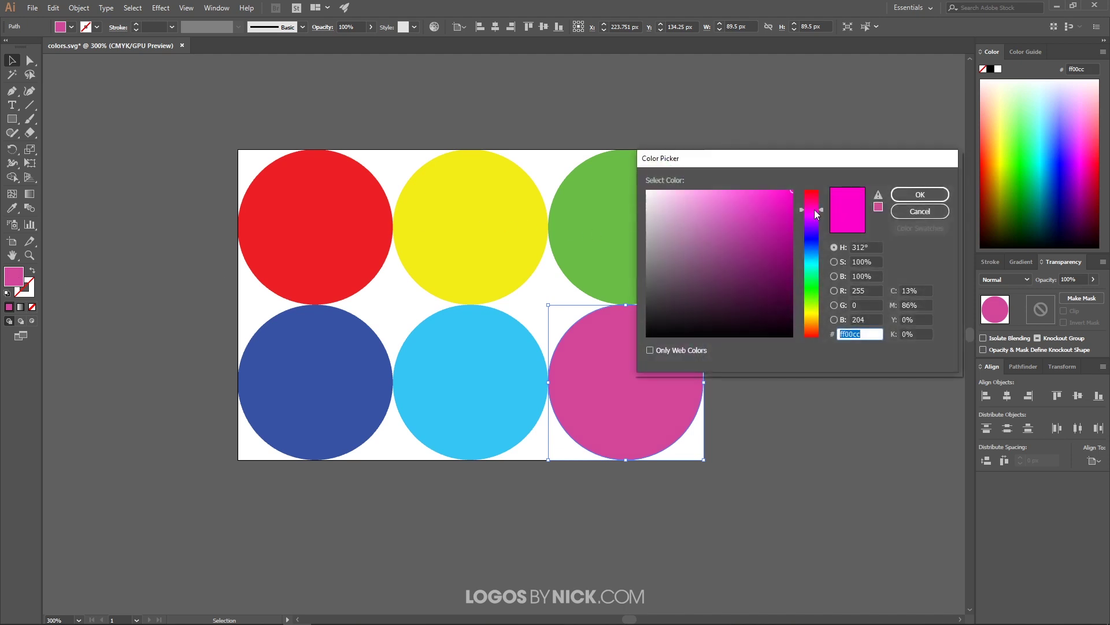
pyautogui.click(912, 196)
# Step: Give the green circle a fully saturated, gamut-corrected 66ff00 fill
pyautogui.click(602, 228)
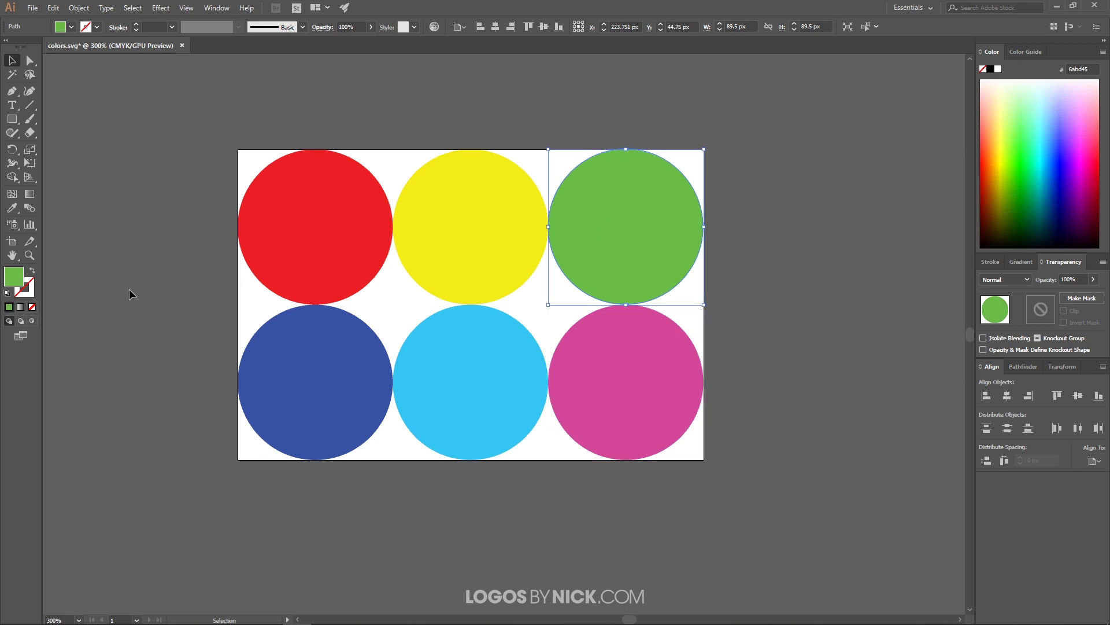
pyautogui.doubleClick(14, 276)
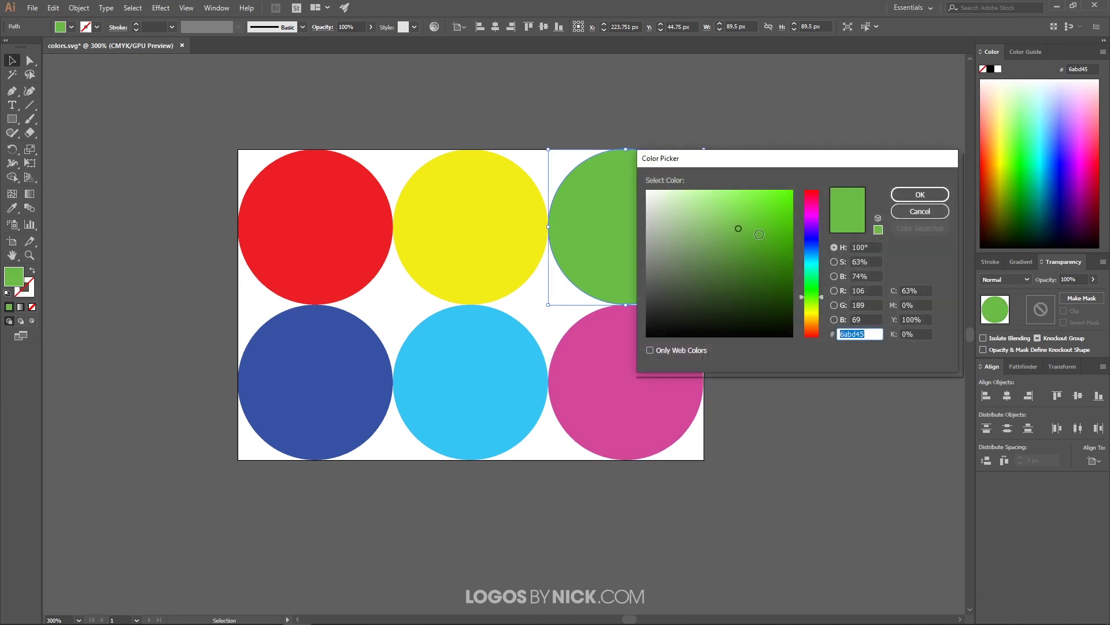
pyautogui.moveTo(741, 230); pyautogui.dragTo(805, 186)
pyautogui.click(878, 195)
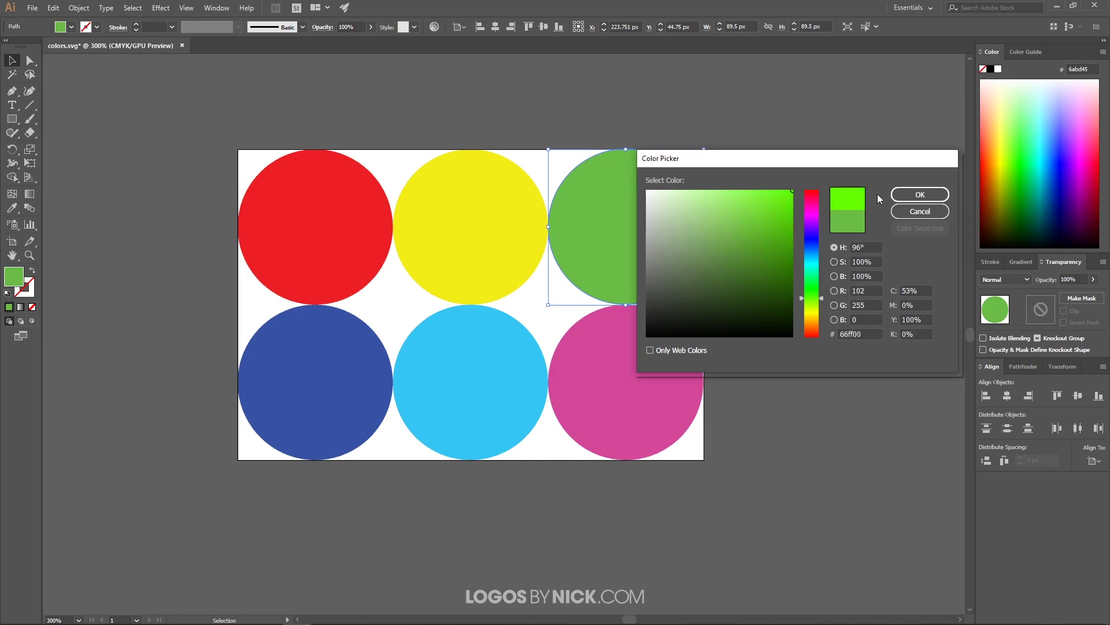
pyautogui.click(926, 196)
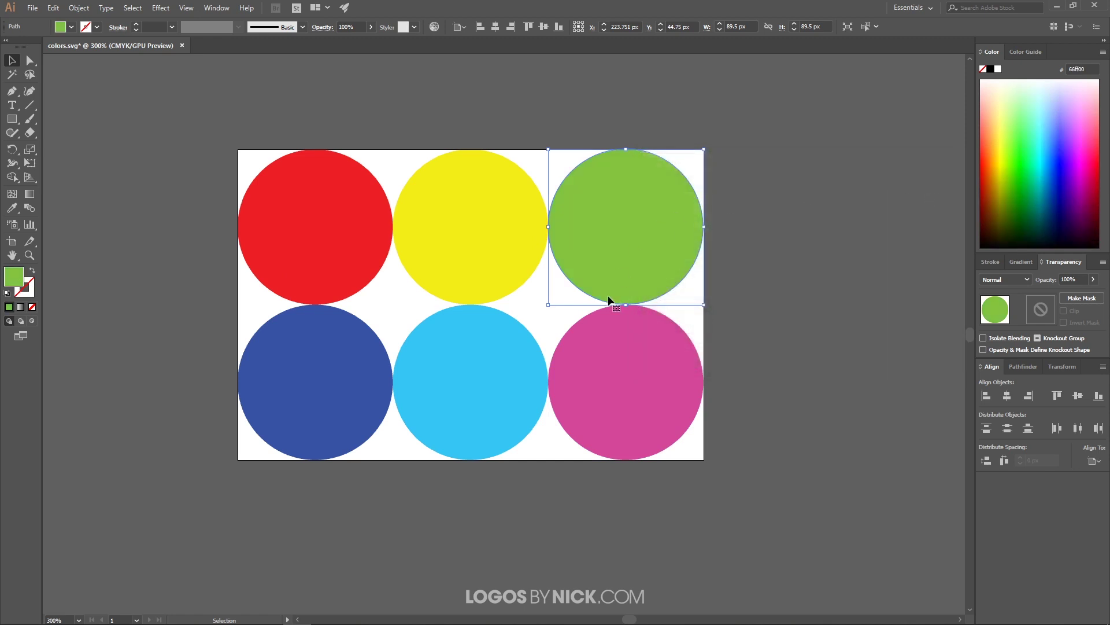
# Step: Brighten the yellow circle's fill to full saturation, giving ffec00
pyautogui.click(435, 290)
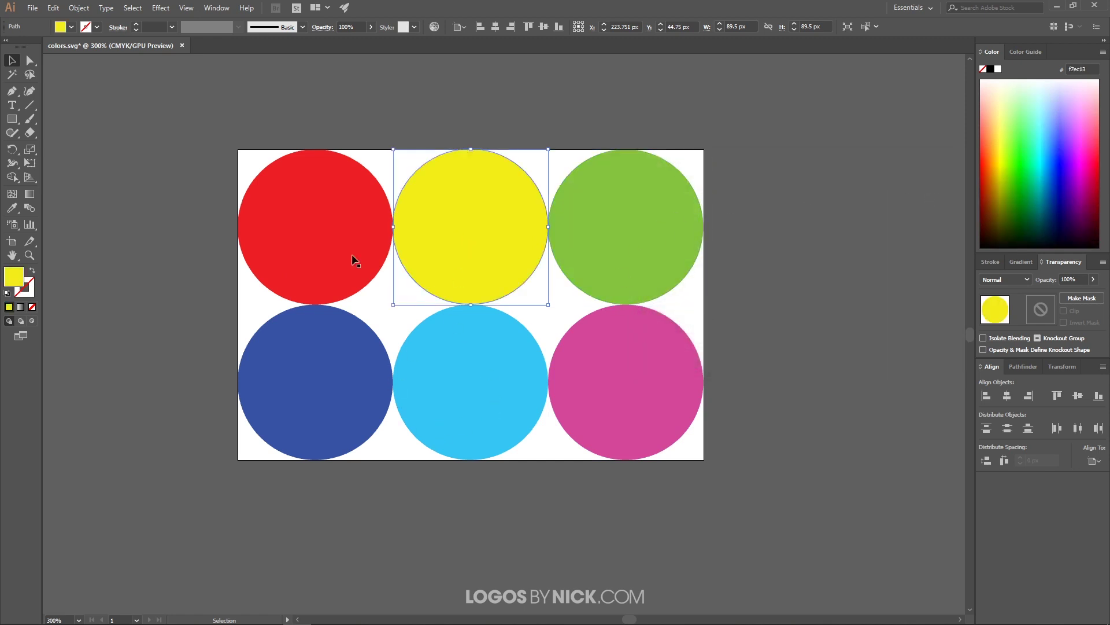
pyautogui.doubleClick(16, 277)
pyautogui.moveTo(785, 200); pyautogui.dragTo(805, 186)
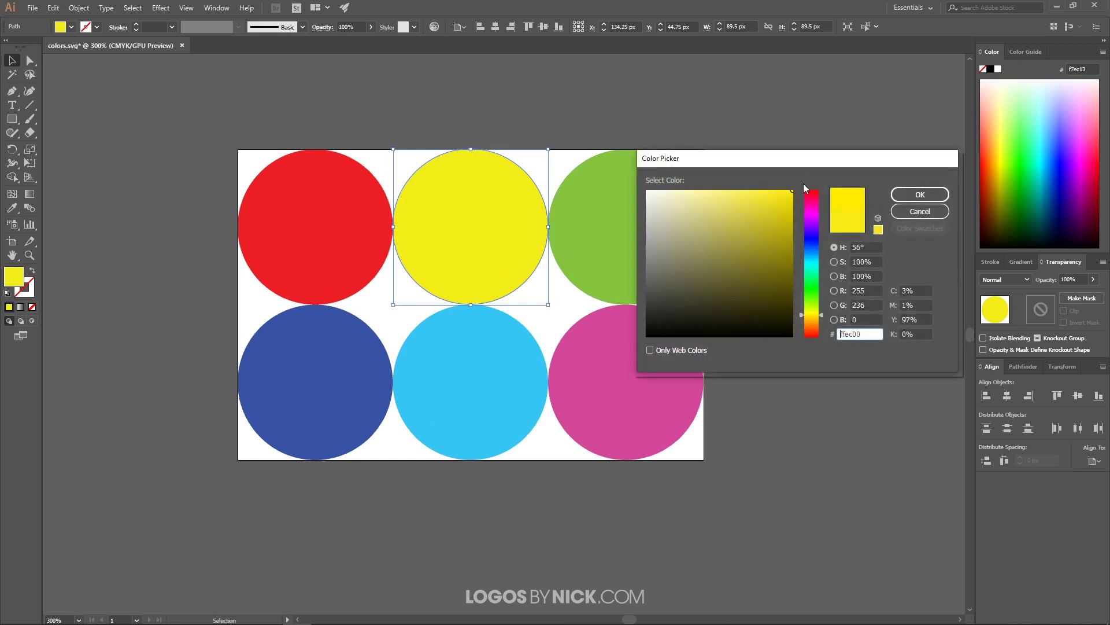
pyautogui.click(922, 195)
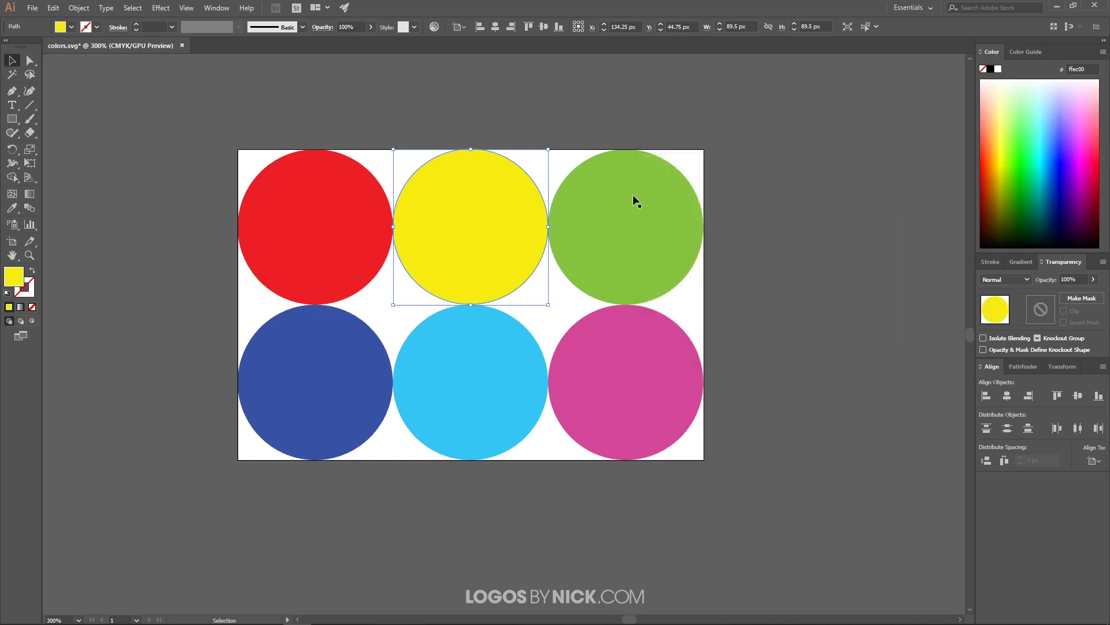
# Step: Drag the red circle's fill toward full saturation, leaving it at ed2024
pyautogui.click(349, 215)
pyautogui.doubleClick(18, 278)
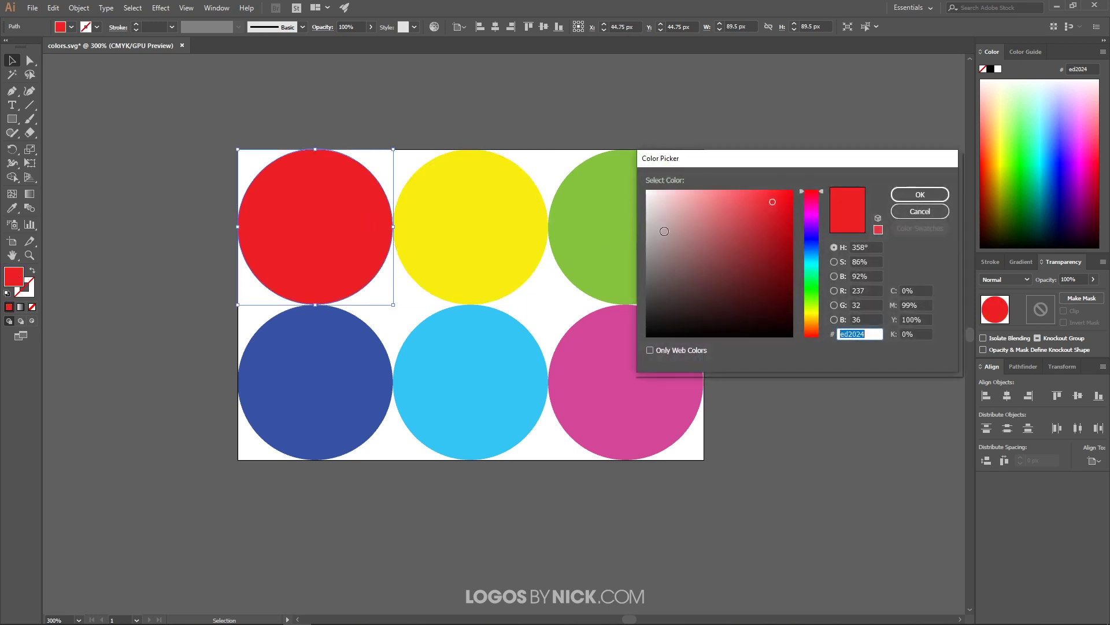
pyautogui.moveTo(789, 193); pyautogui.dragTo(798, 191)
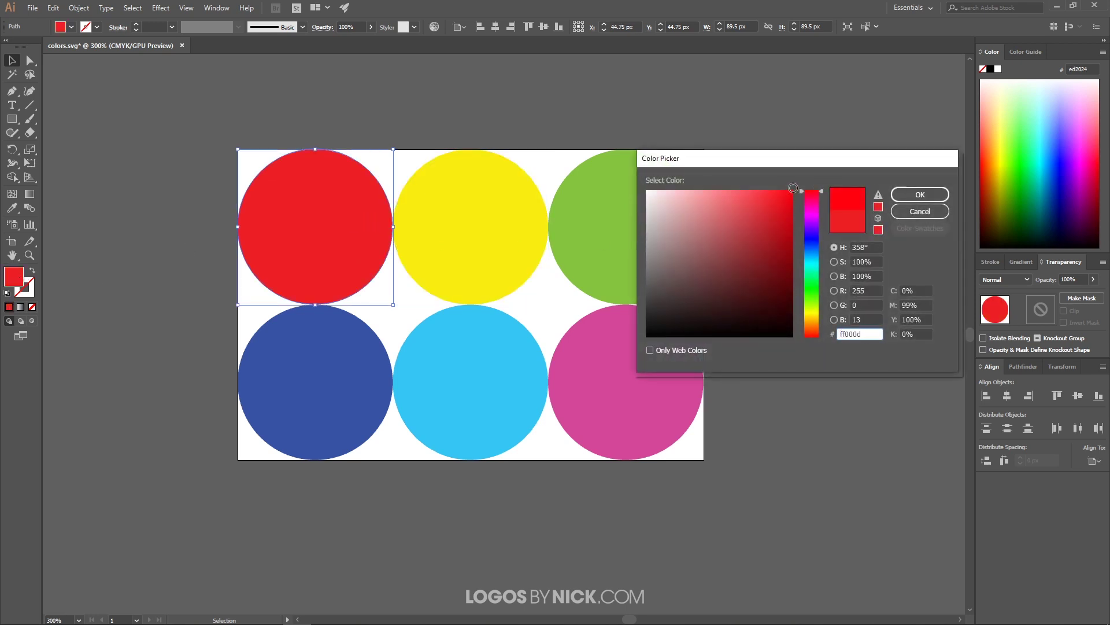
pyautogui.click(905, 197)
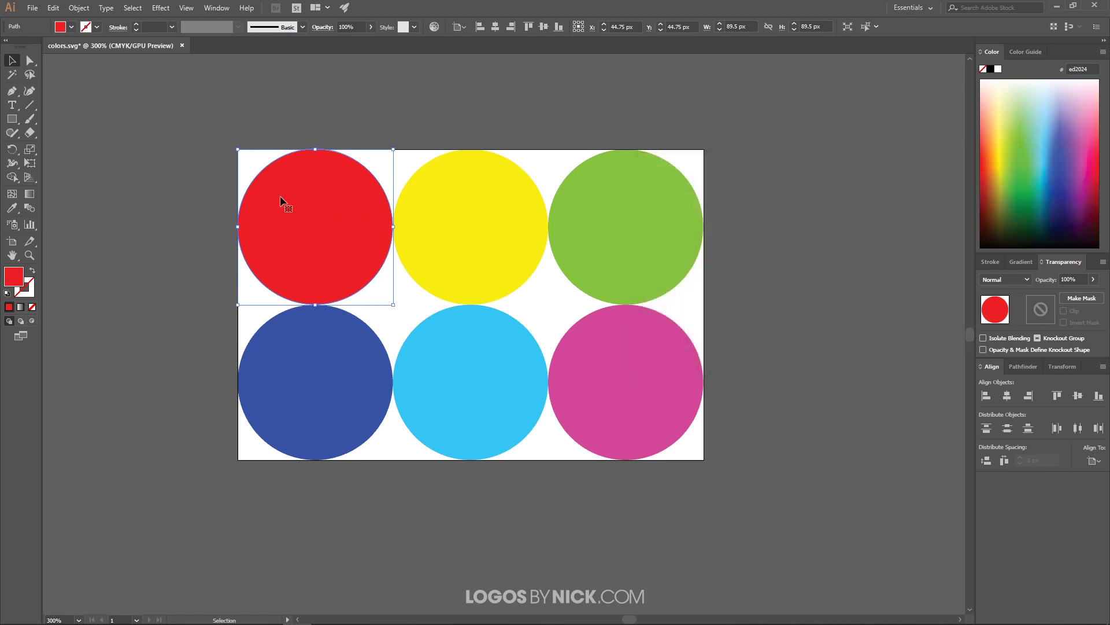
# Step: Give the blue circle a fully saturated, gamut-corrected 0033ff fill
pyautogui.click(309, 357)
pyautogui.doubleClick(14, 277)
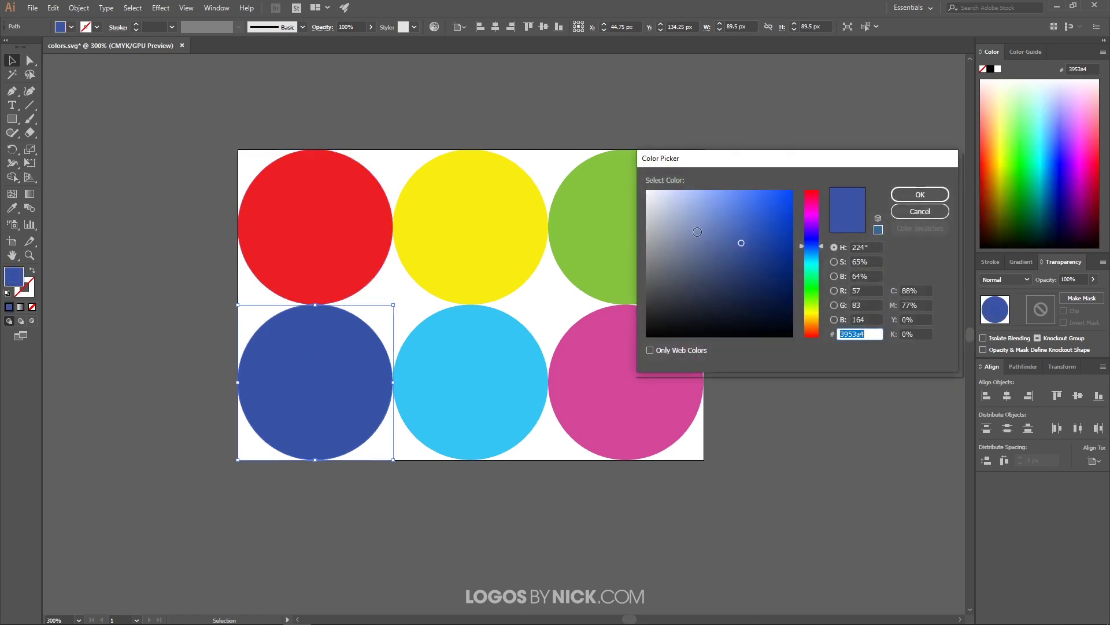
pyautogui.moveTo(762, 231)
pyautogui.mouseDown()
pyautogui.moveTo(761, 218)
pyautogui.moveTo(796, 188)
pyautogui.mouseUp()
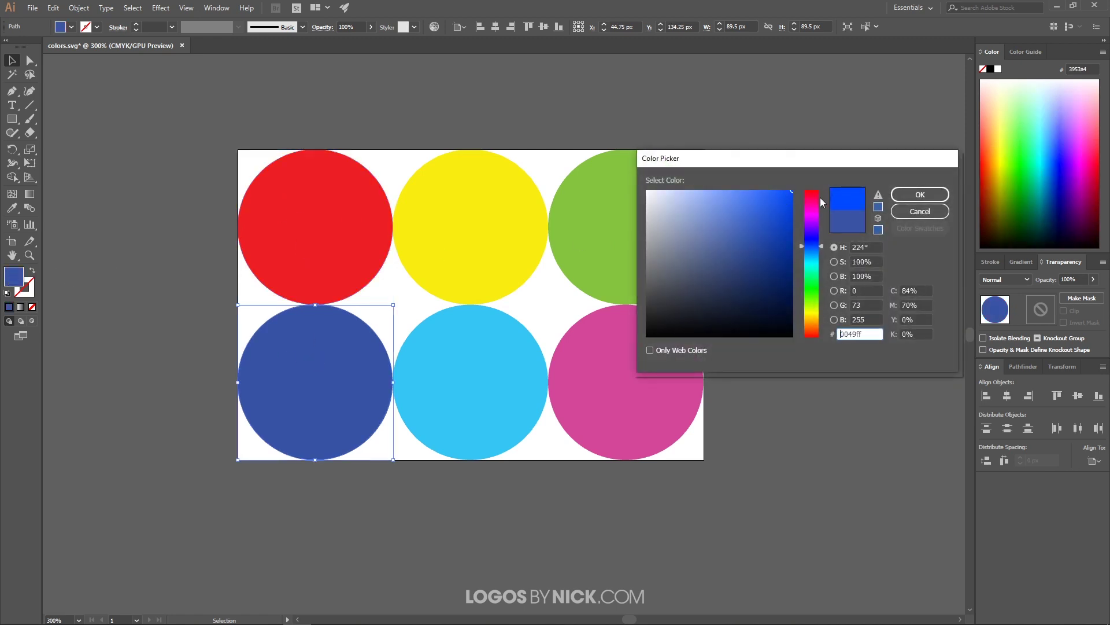
pyautogui.click(877, 202)
pyautogui.click(920, 195)
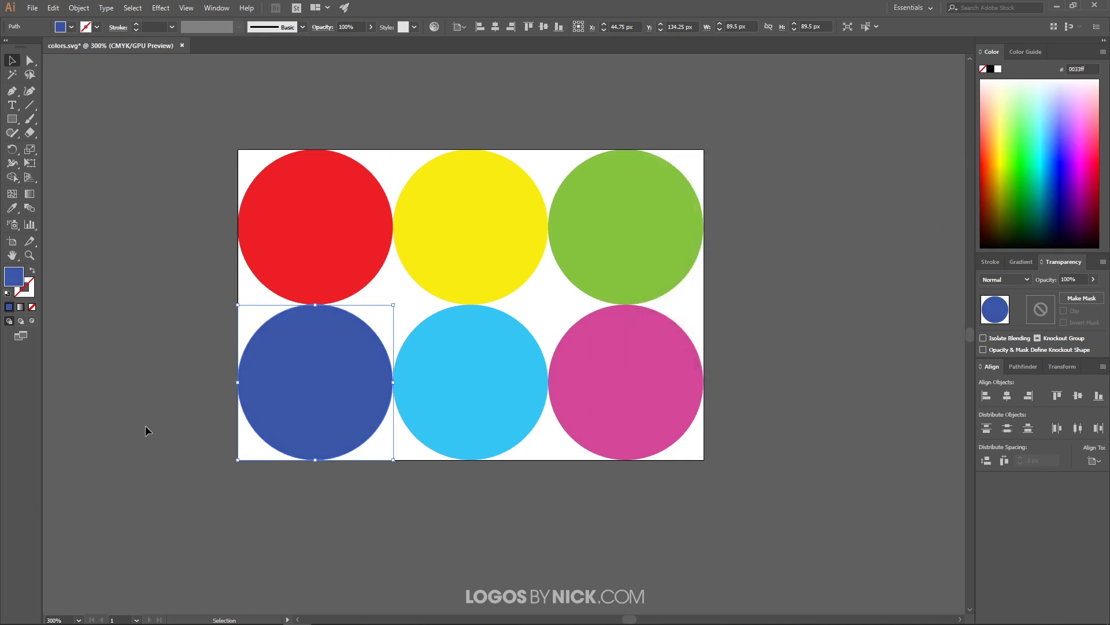
# Step: Recheck the blue and cyan fills in the Color Picker, leaving both unchanged
pyautogui.doubleClick(12, 281)
pyautogui.click(920, 211)
pyautogui.click(535, 339)
pyautogui.doubleClick(22, 278)
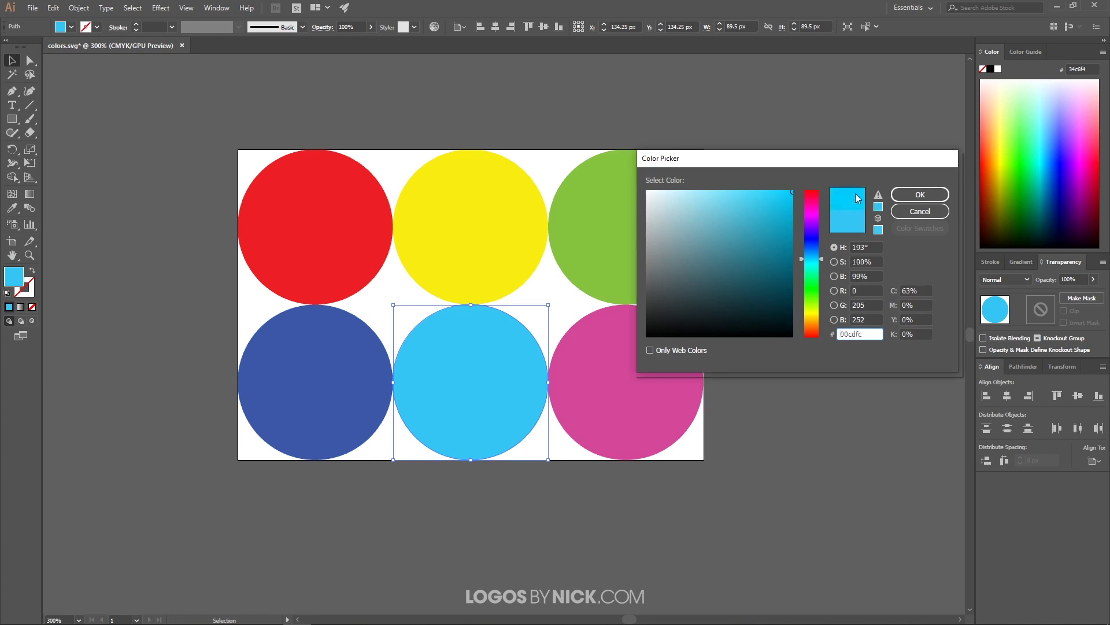
pyautogui.click(919, 195)
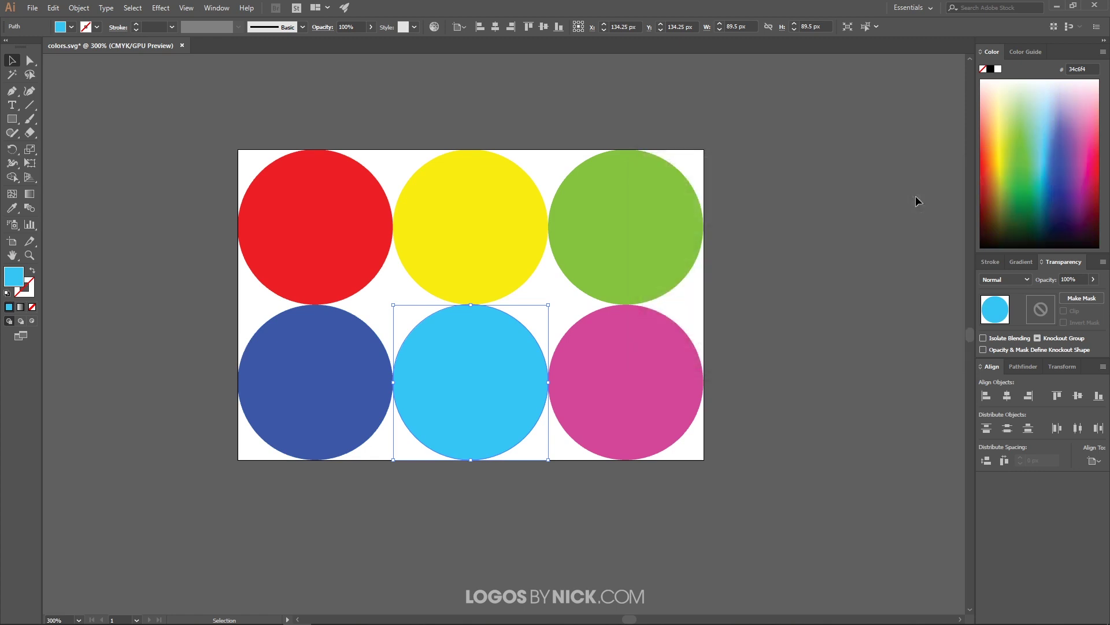
# Step: Change the magenta circle's fill to the in-gamut ff0099, then deselect it
pyautogui.click(587, 414)
pyautogui.doubleClick(22, 279)
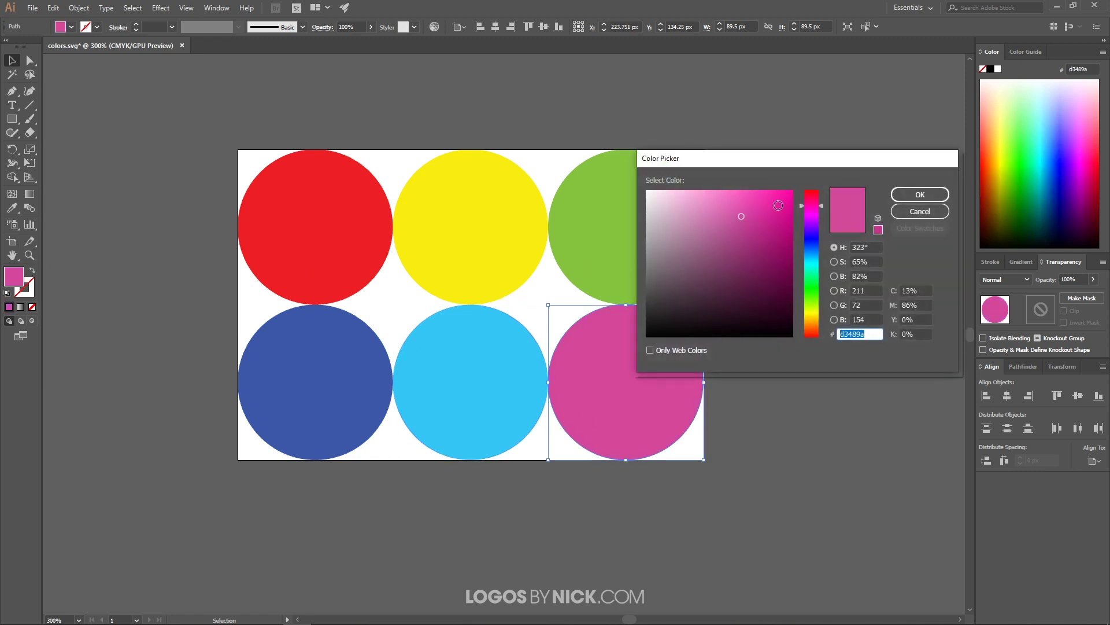
pyautogui.click(879, 203)
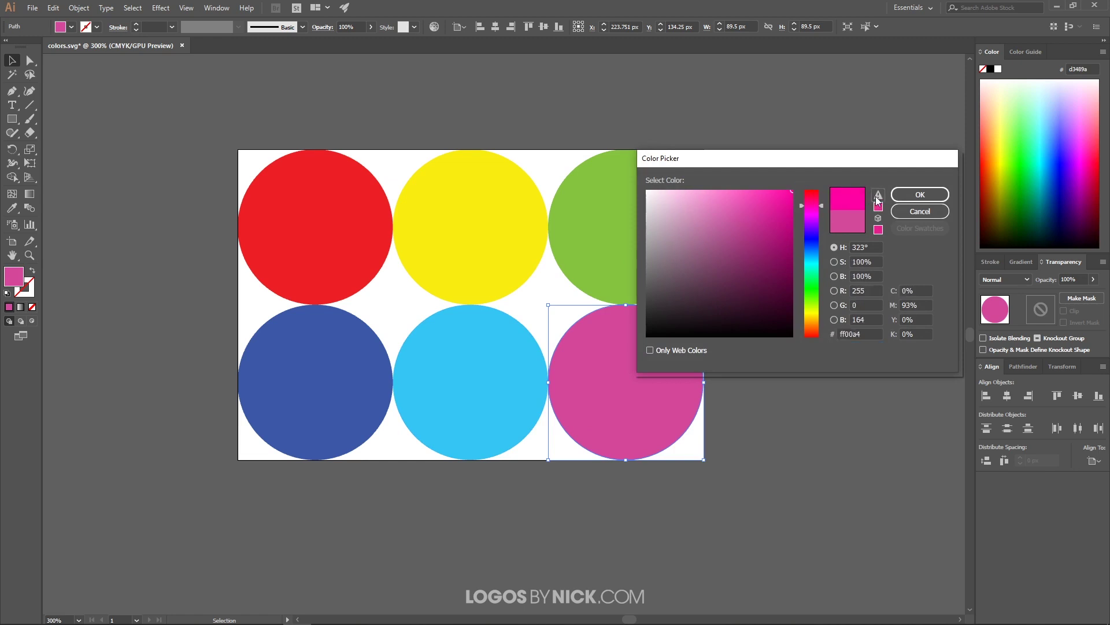
pyautogui.click(927, 196)
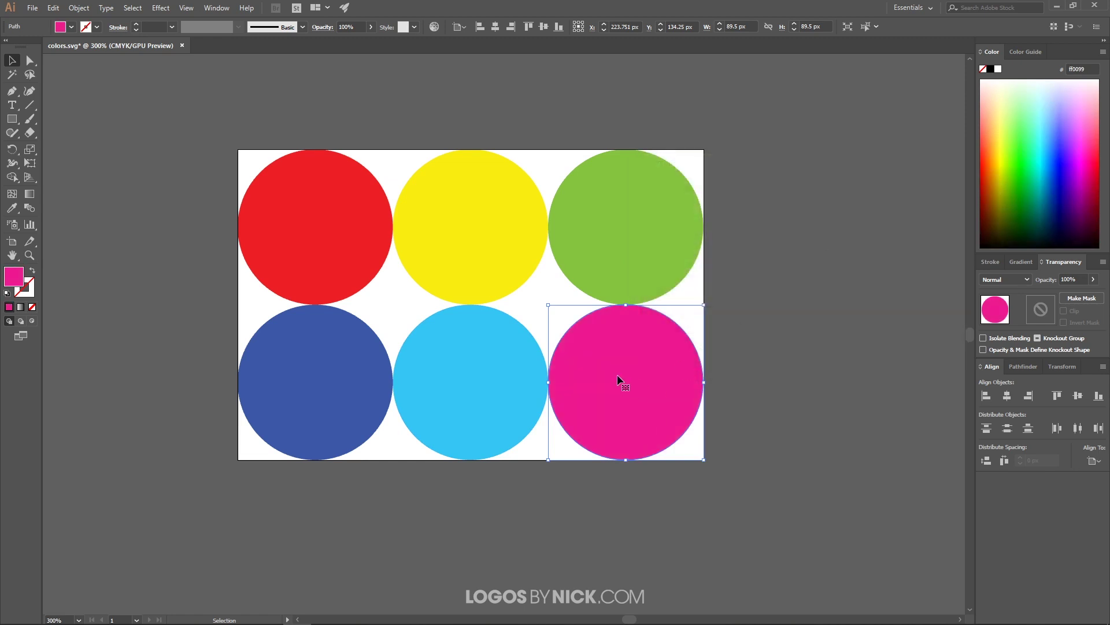
pyautogui.click(768, 332)
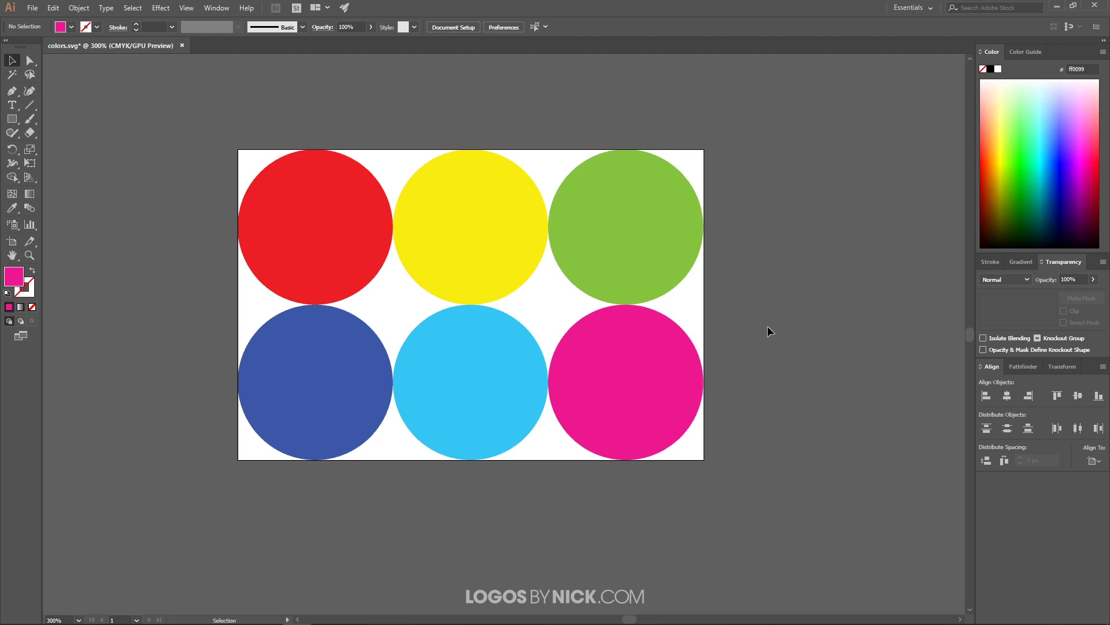